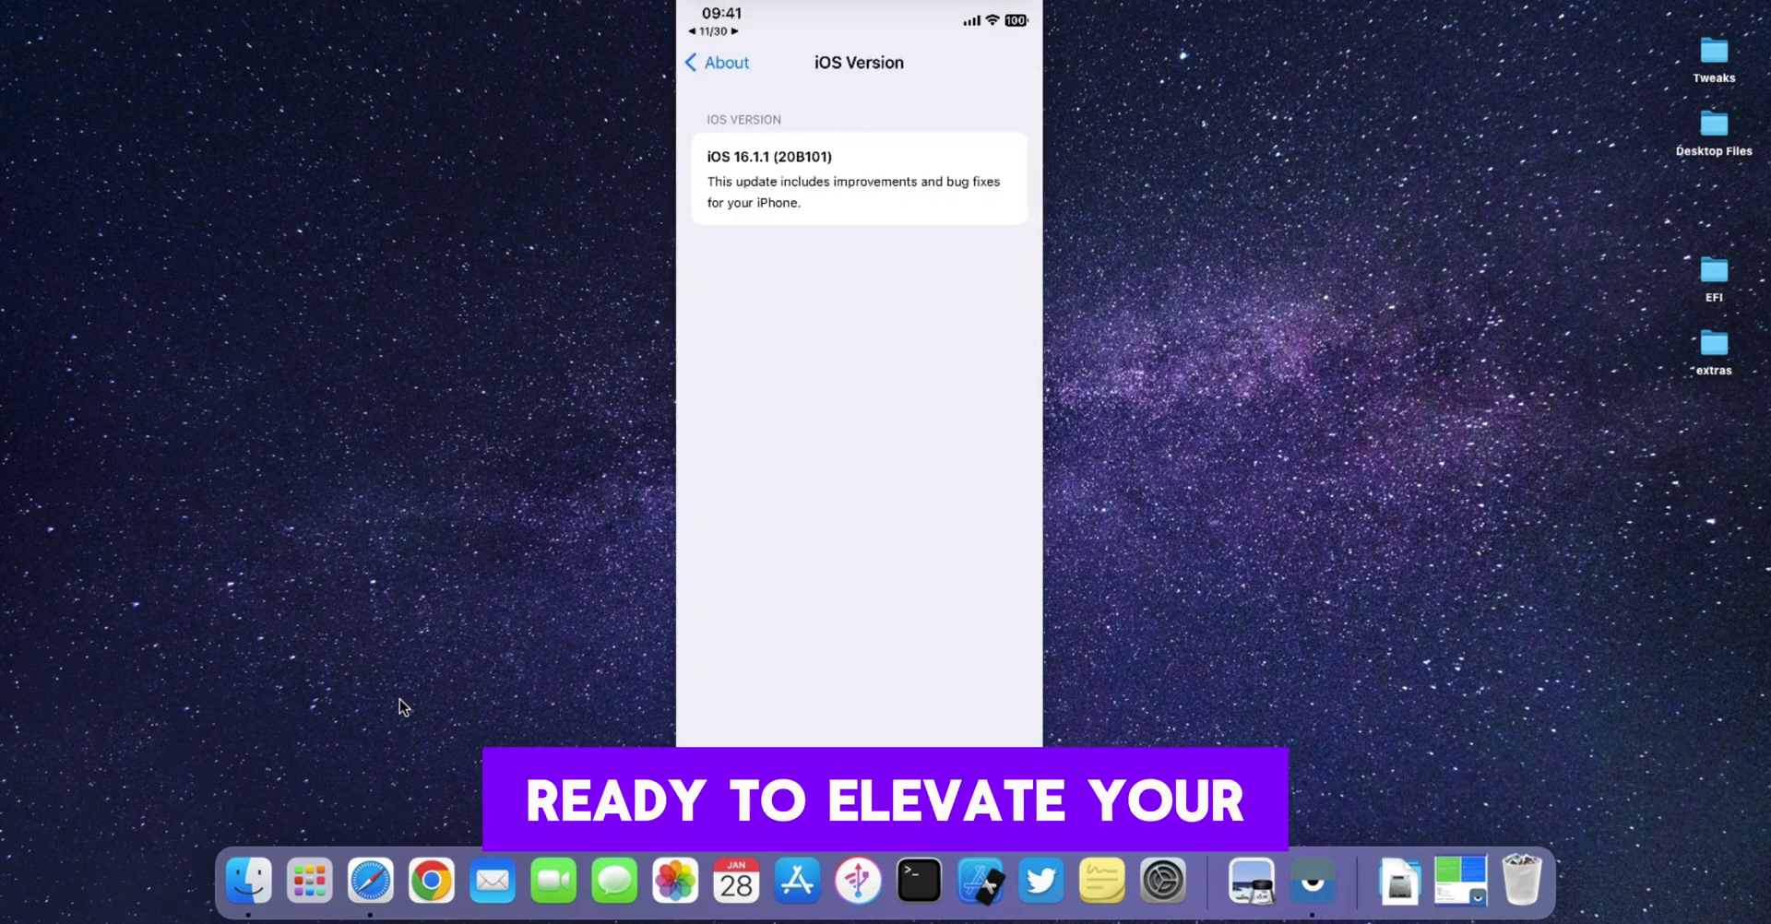
- Search the web in Safari for "serotonin jailbreak" and open the mineek/Serotonin GitHub repository
{"action": "left_click", "coordinate": [370, 880]}
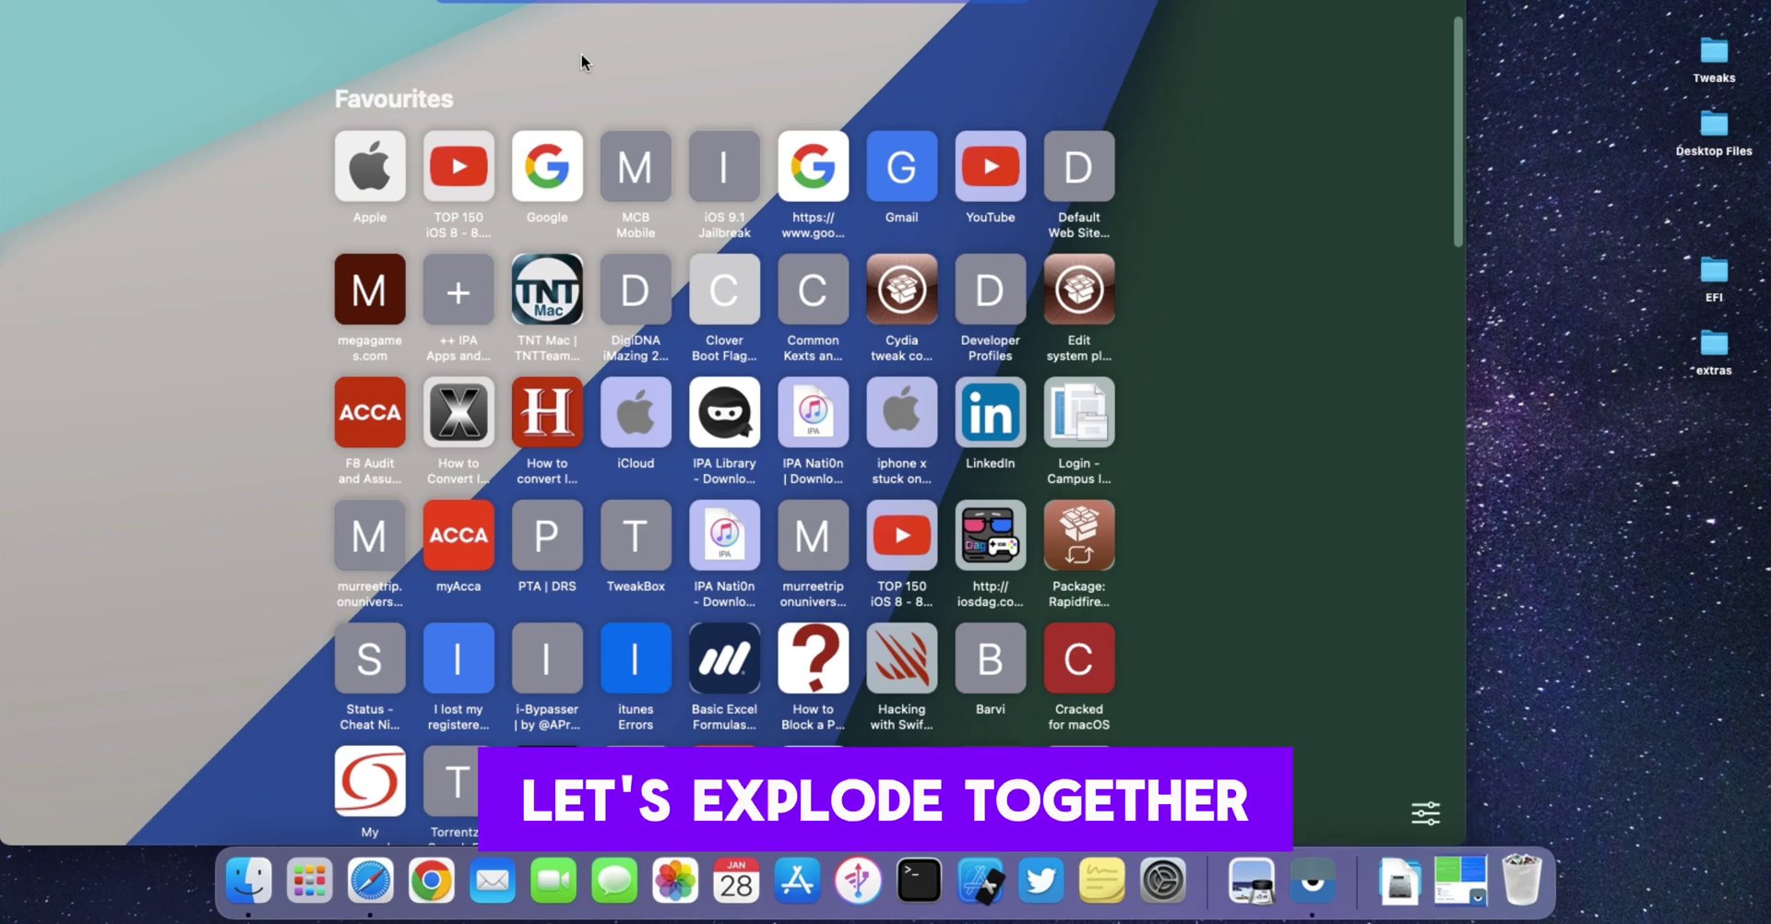
{"action": "type", "text": "seroto"}
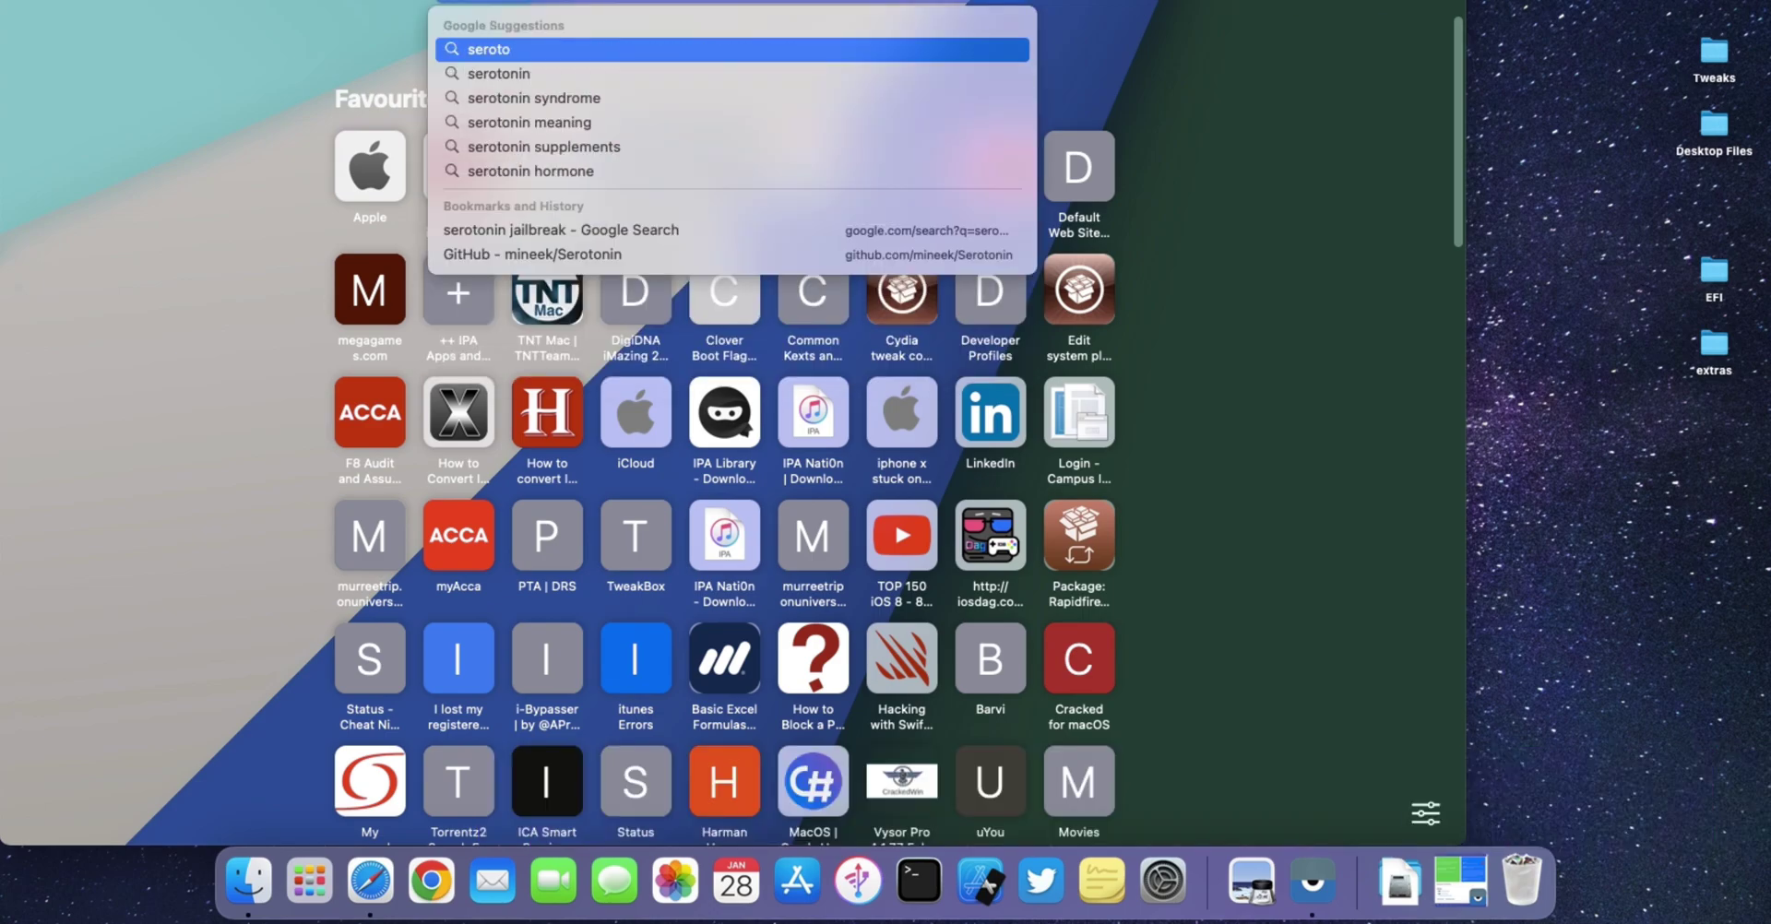
{"action": "type", "text": "nin jailbreak"}
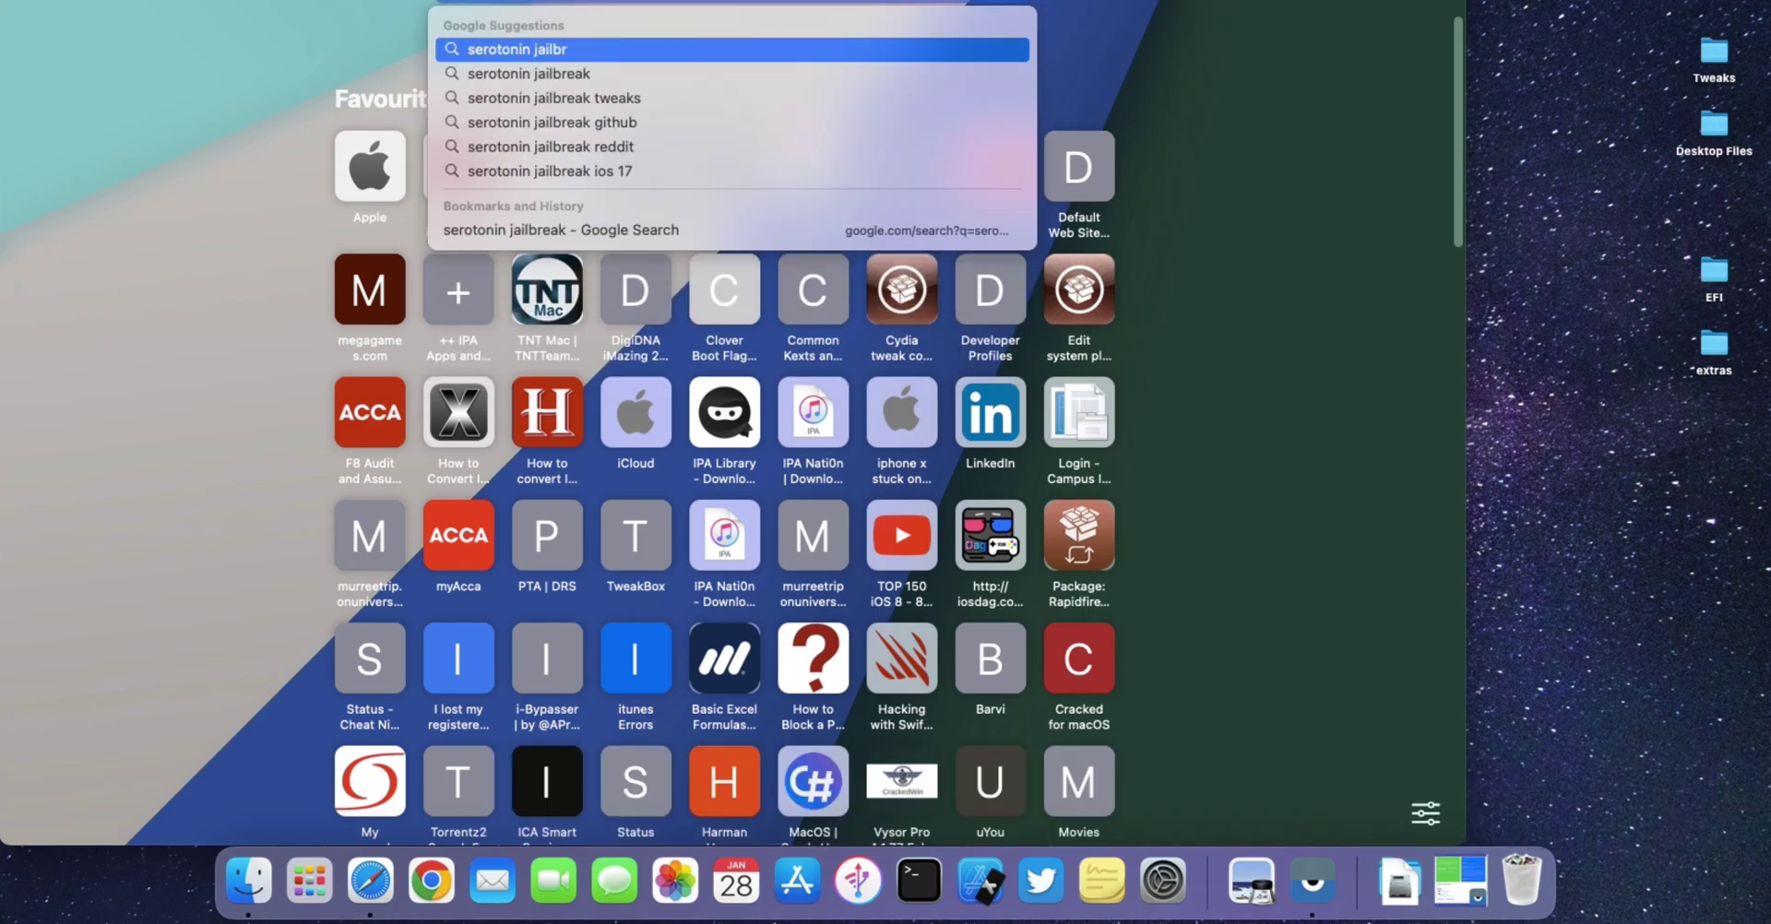
{"action": "key", "text": "Return"}
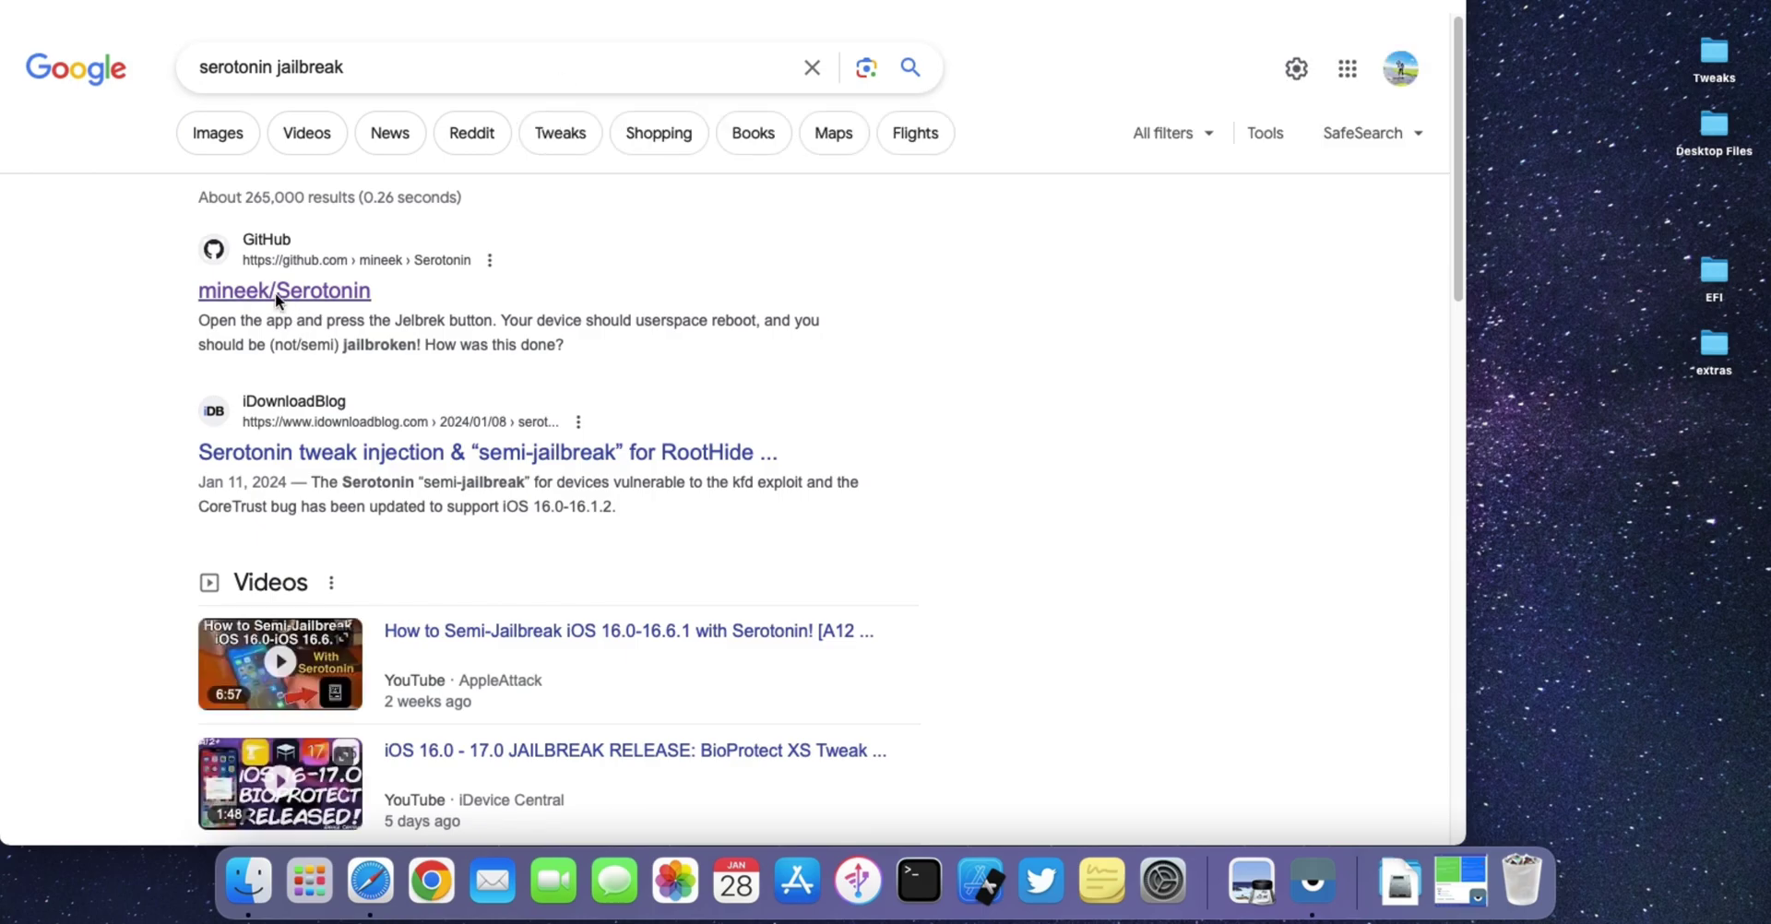
{"action": "left_click", "coordinate": [275, 291]}
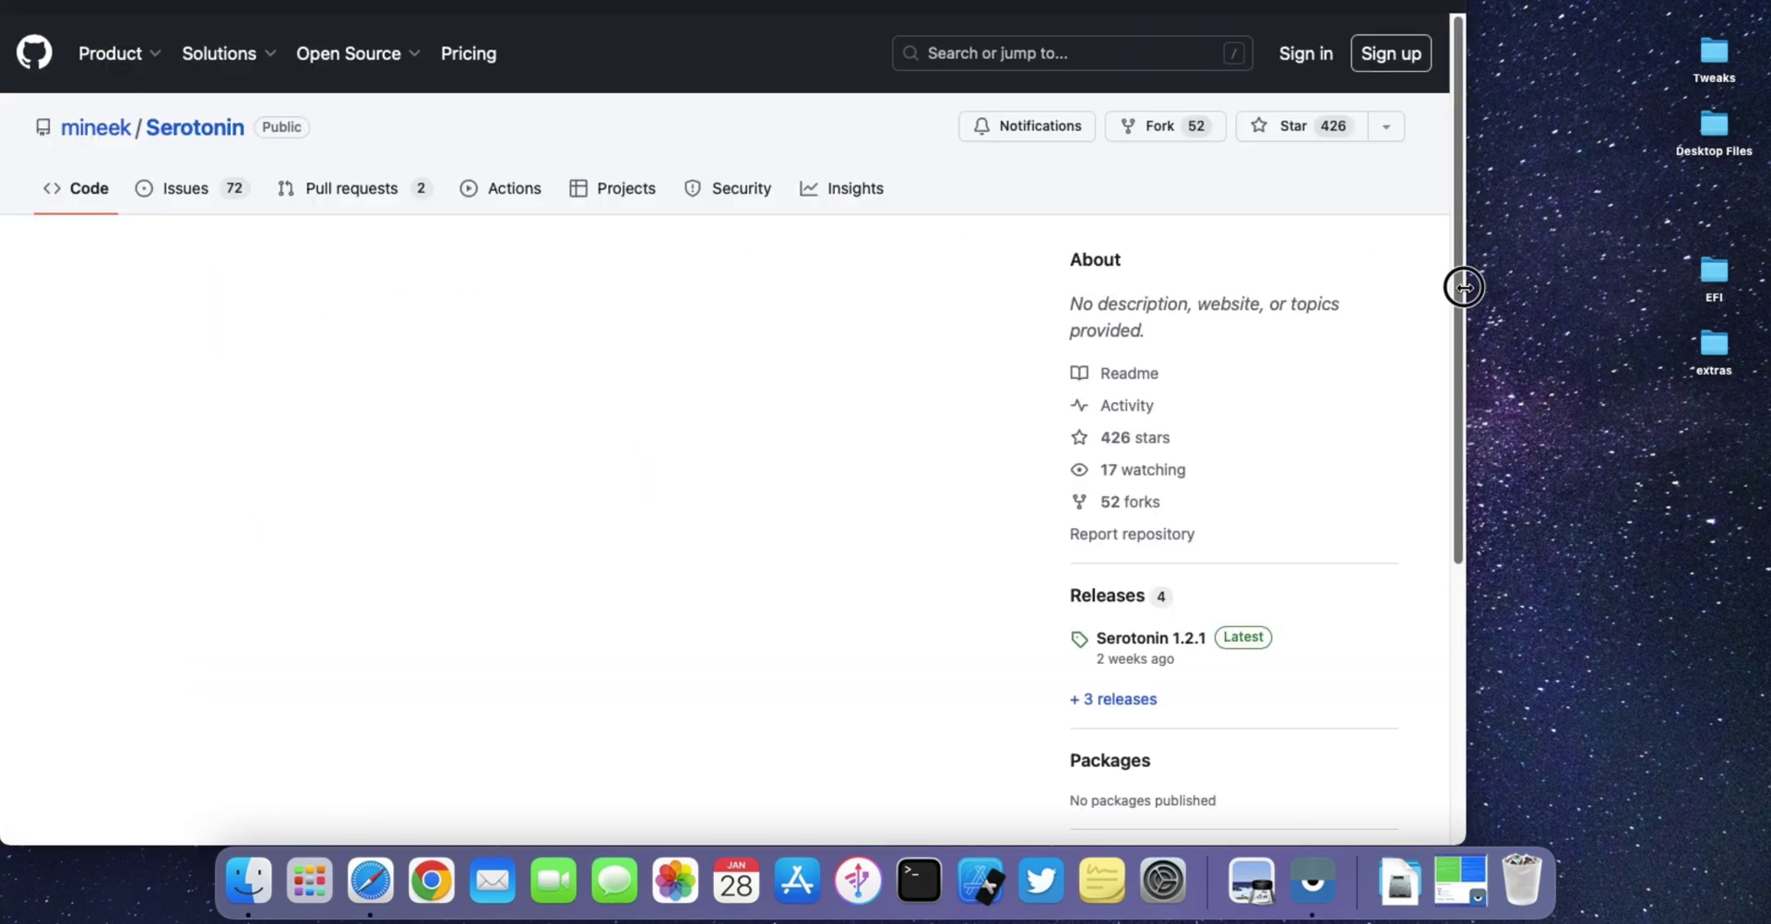
- Widen the browser window to nearly the full screen width and look through the Serotonin repository's README
{"action": "left_click_drag", "start_coordinate": [1465, 287], "coordinate": [1757, 288]}
{"action": "scroll", "coordinate": [701, 461], "scroll_direction": "down", "scroll_amount": 10}
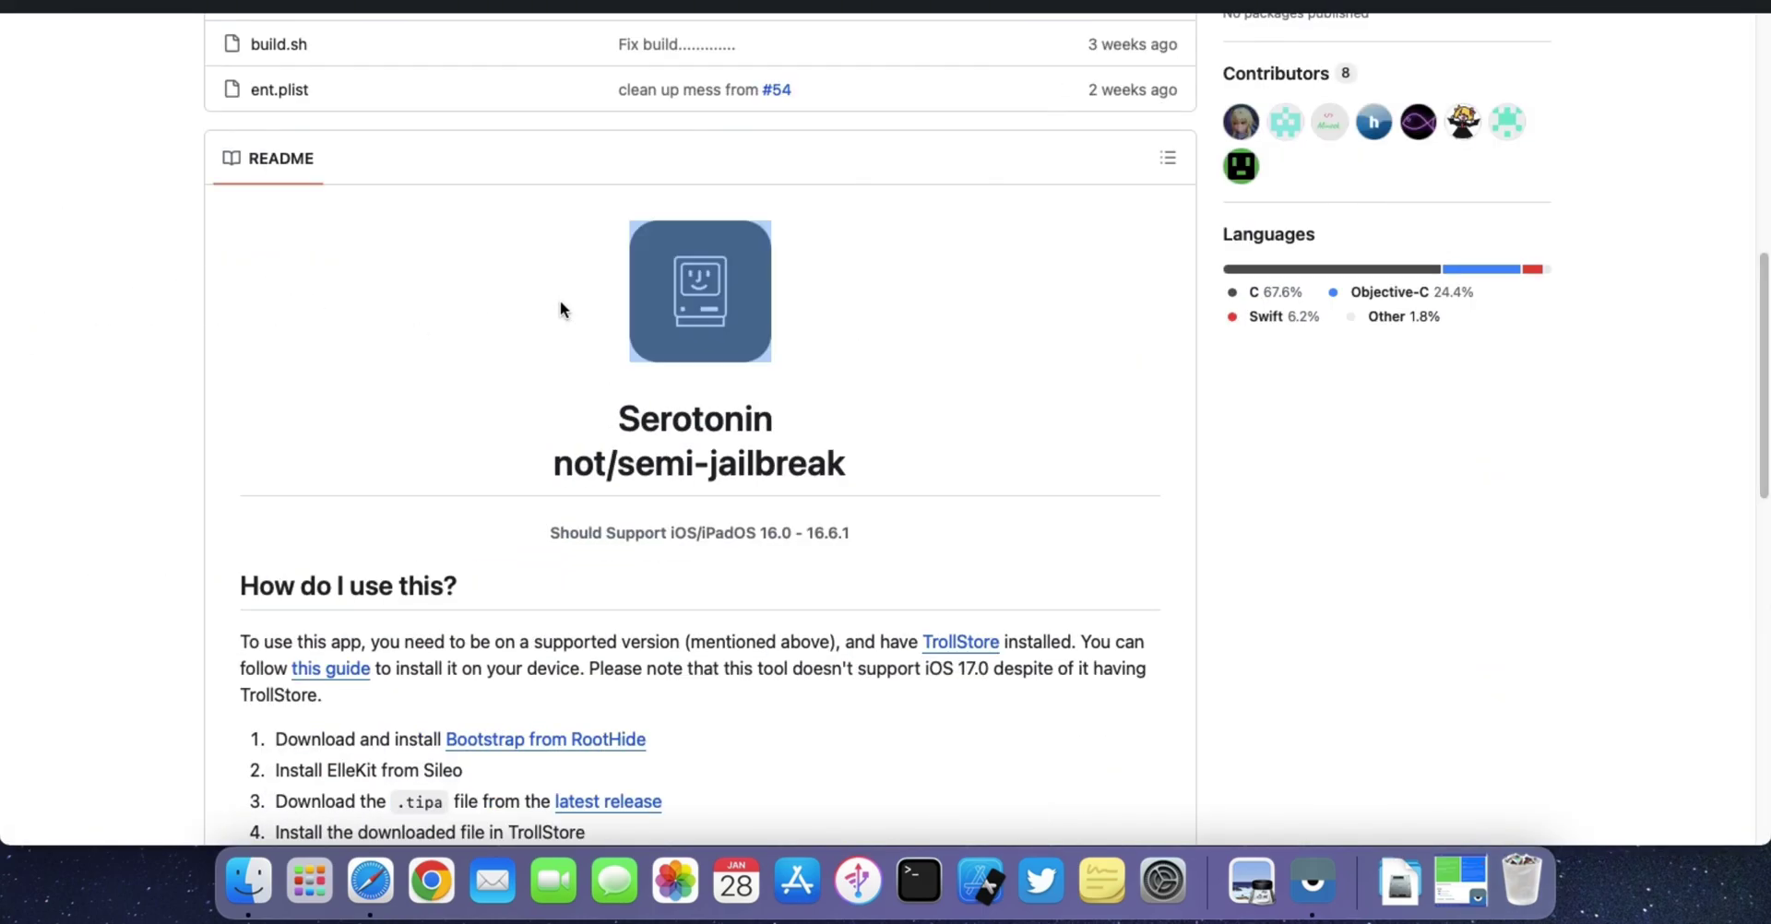
{"action": "scroll", "coordinate": [363, 439], "scroll_direction": "down", "scroll_amount": 5}
{"action": "scroll", "coordinate": [364, 432], "scroll_direction": "down", "scroll_amount": 6}
{"action": "scroll", "coordinate": [363, 432], "scroll_direction": "up", "scroll_amount": 10}
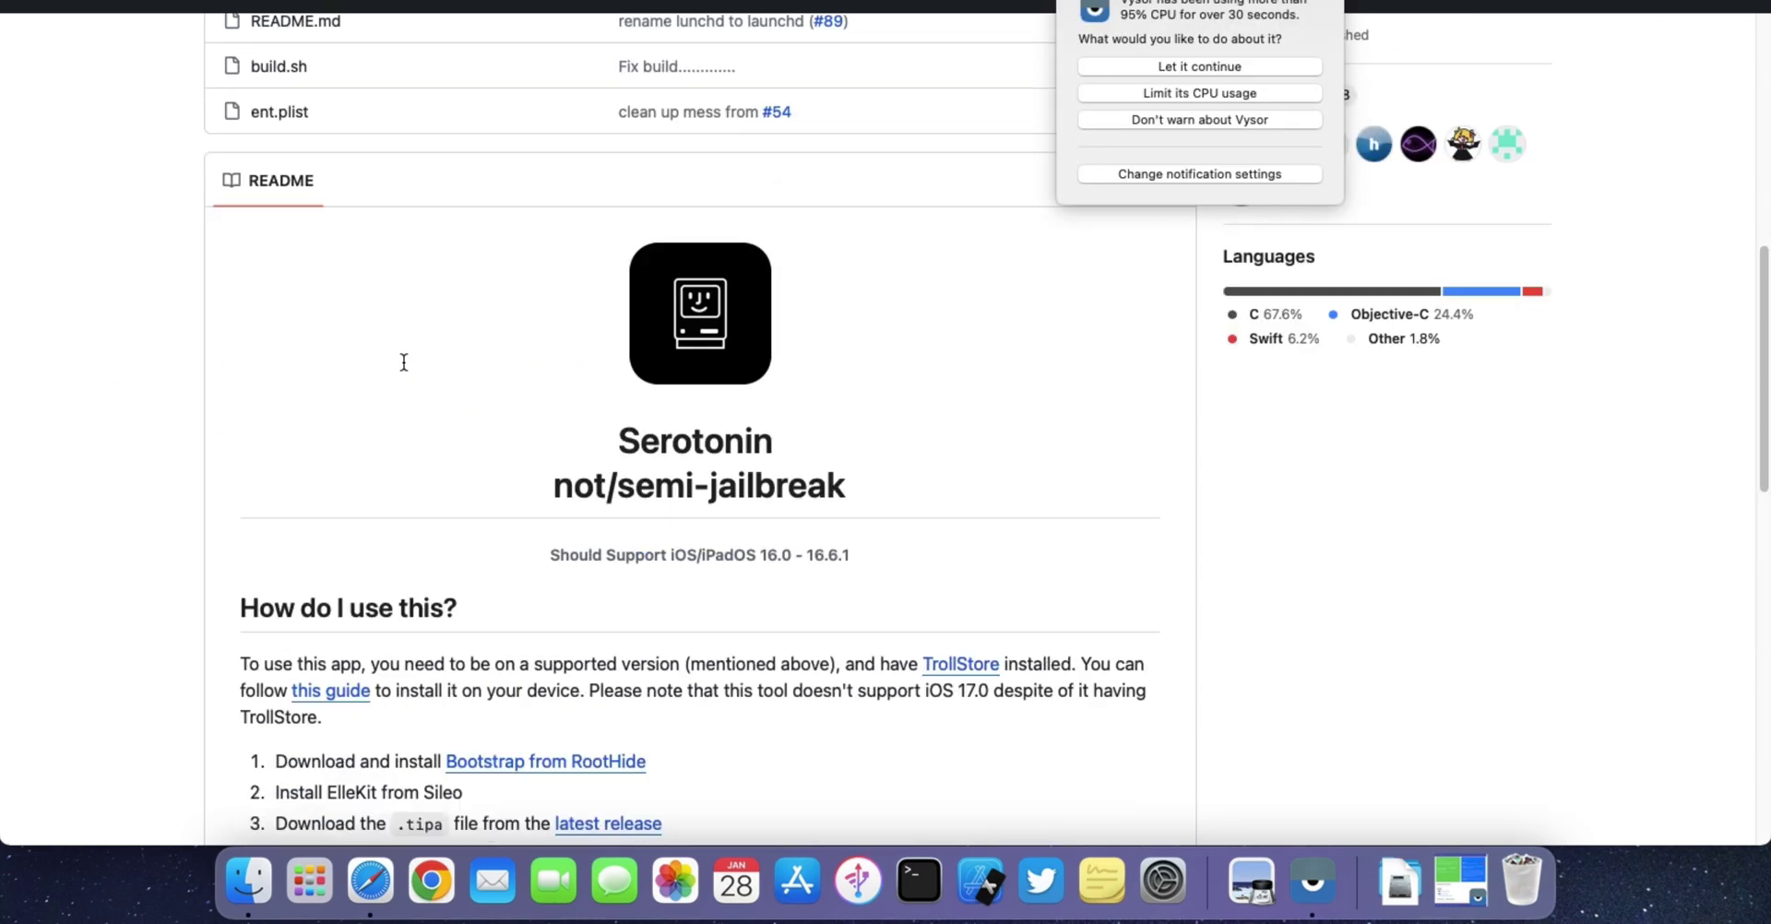
- Let Vysor continue its high CPU usage and read the README's supported iOS versions and "How do I use this?" section
{"action": "left_click", "coordinate": [1221, 70]}
{"action": "scroll", "coordinate": [889, 456], "scroll_direction": "down", "scroll_amount": 5}
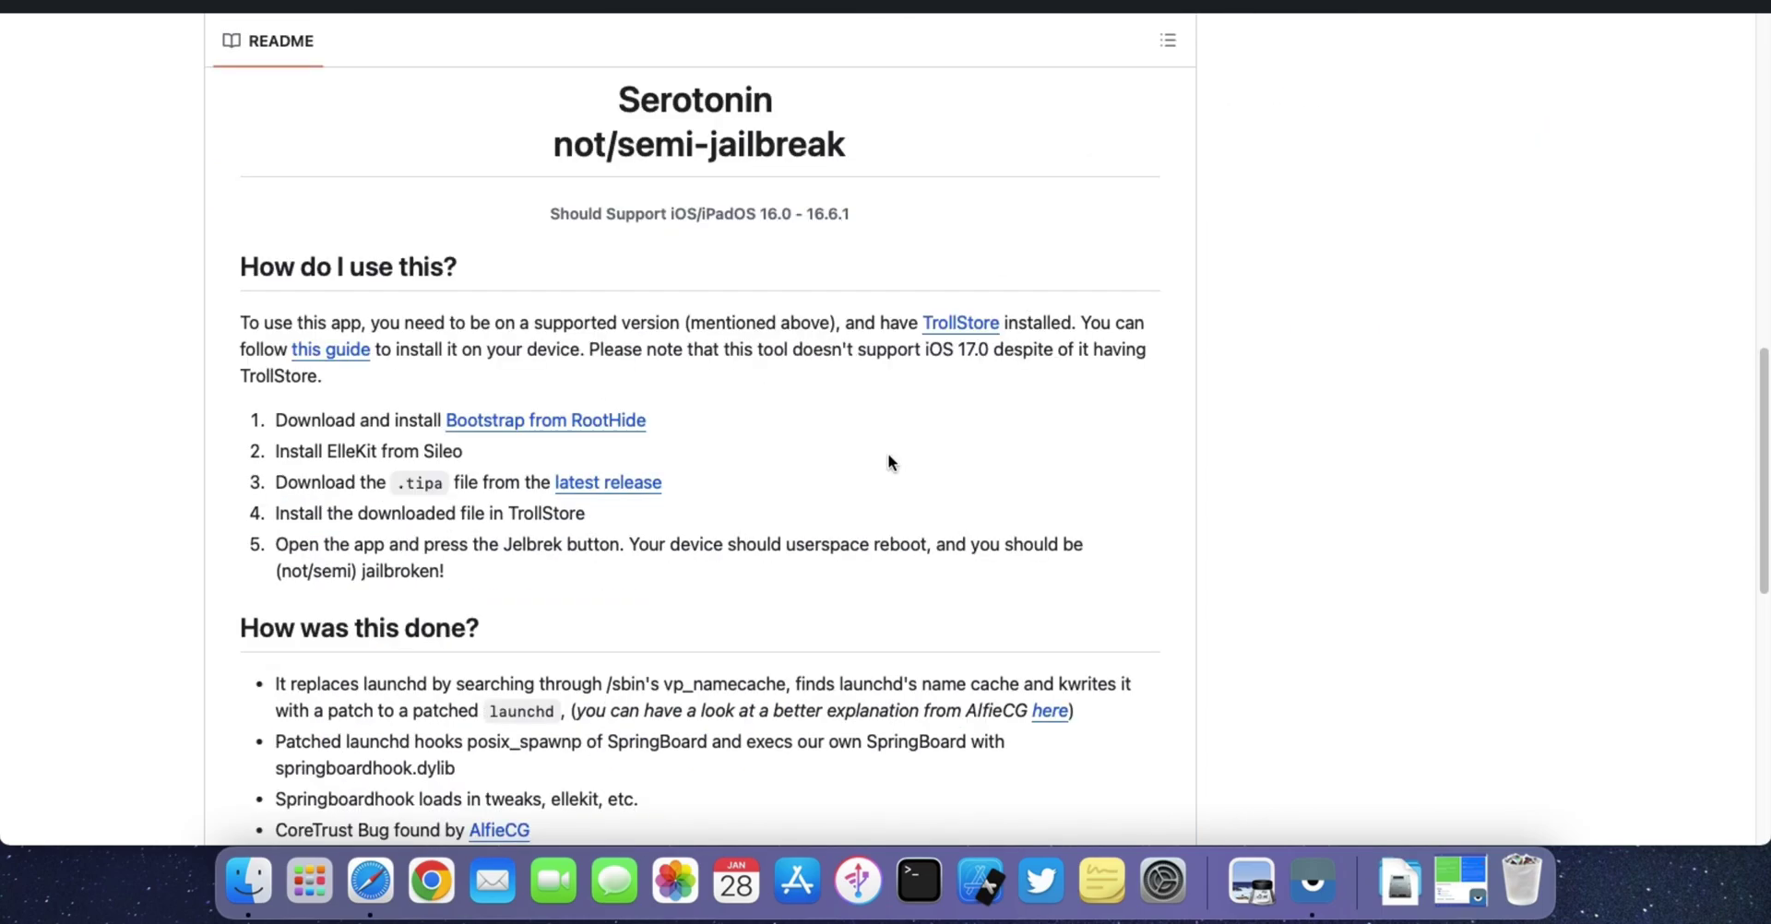
{"action": "scroll", "coordinate": [263, 340], "scroll_direction": "down", "scroll_amount": 3}
{"action": "scroll", "coordinate": [264, 339], "scroll_direction": "up", "scroll_amount": 5}
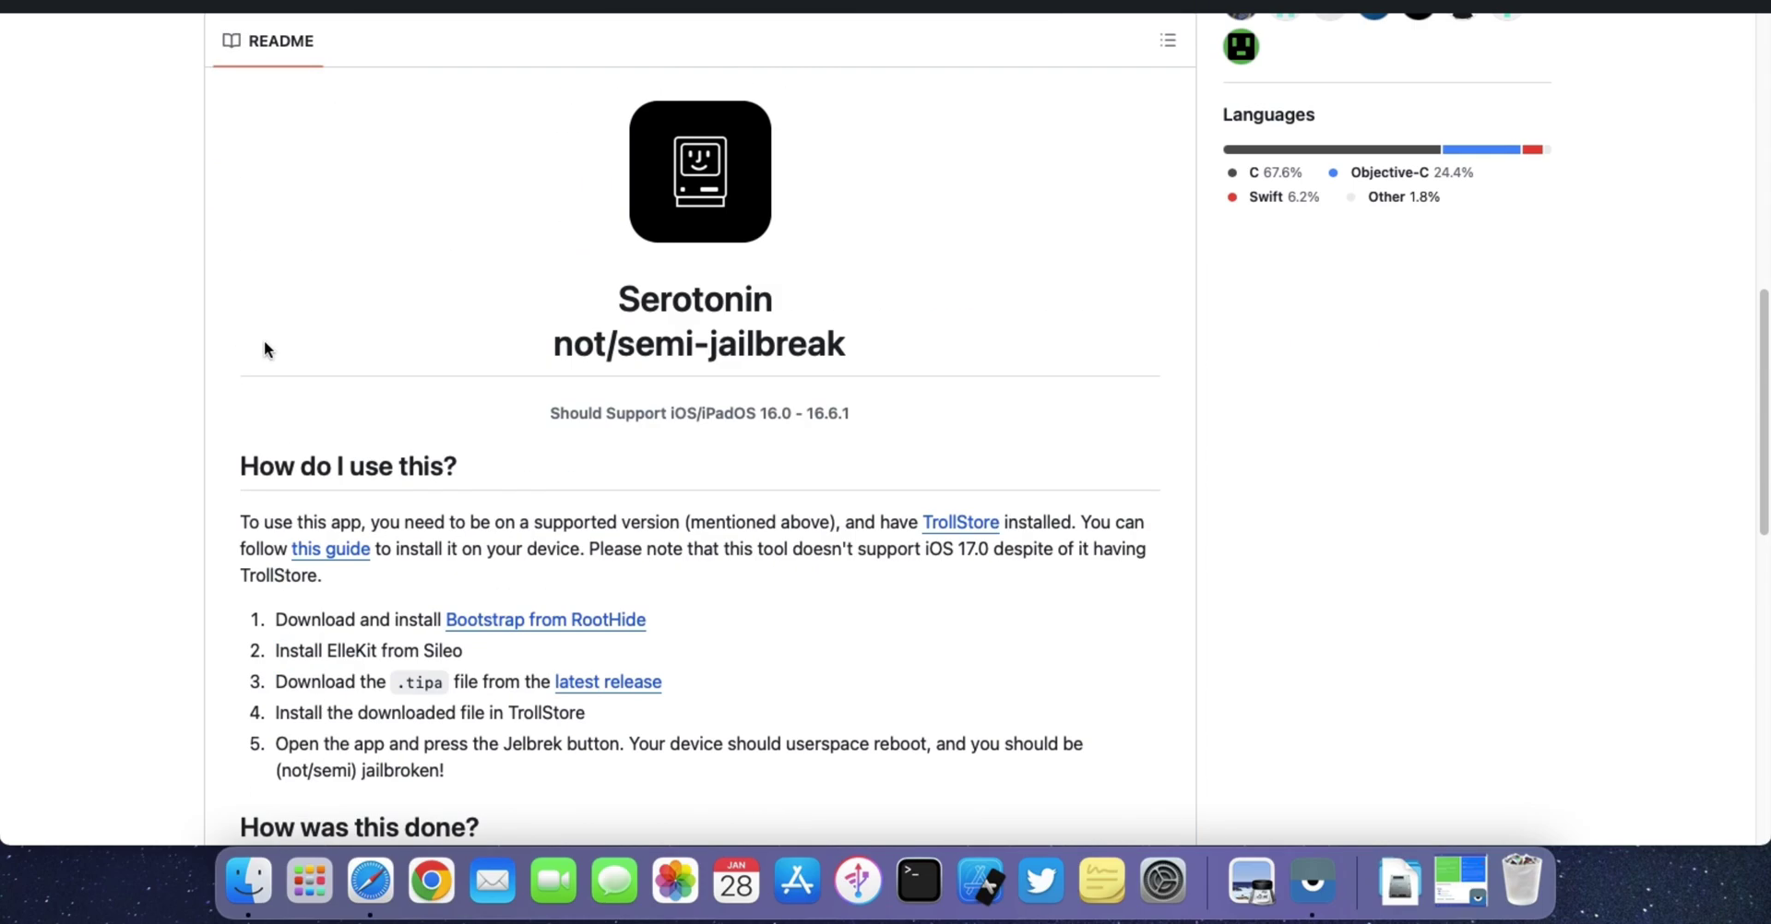
{"action": "left_click_drag", "start_coordinate": [757, 386], "coordinate": [771, 471]}
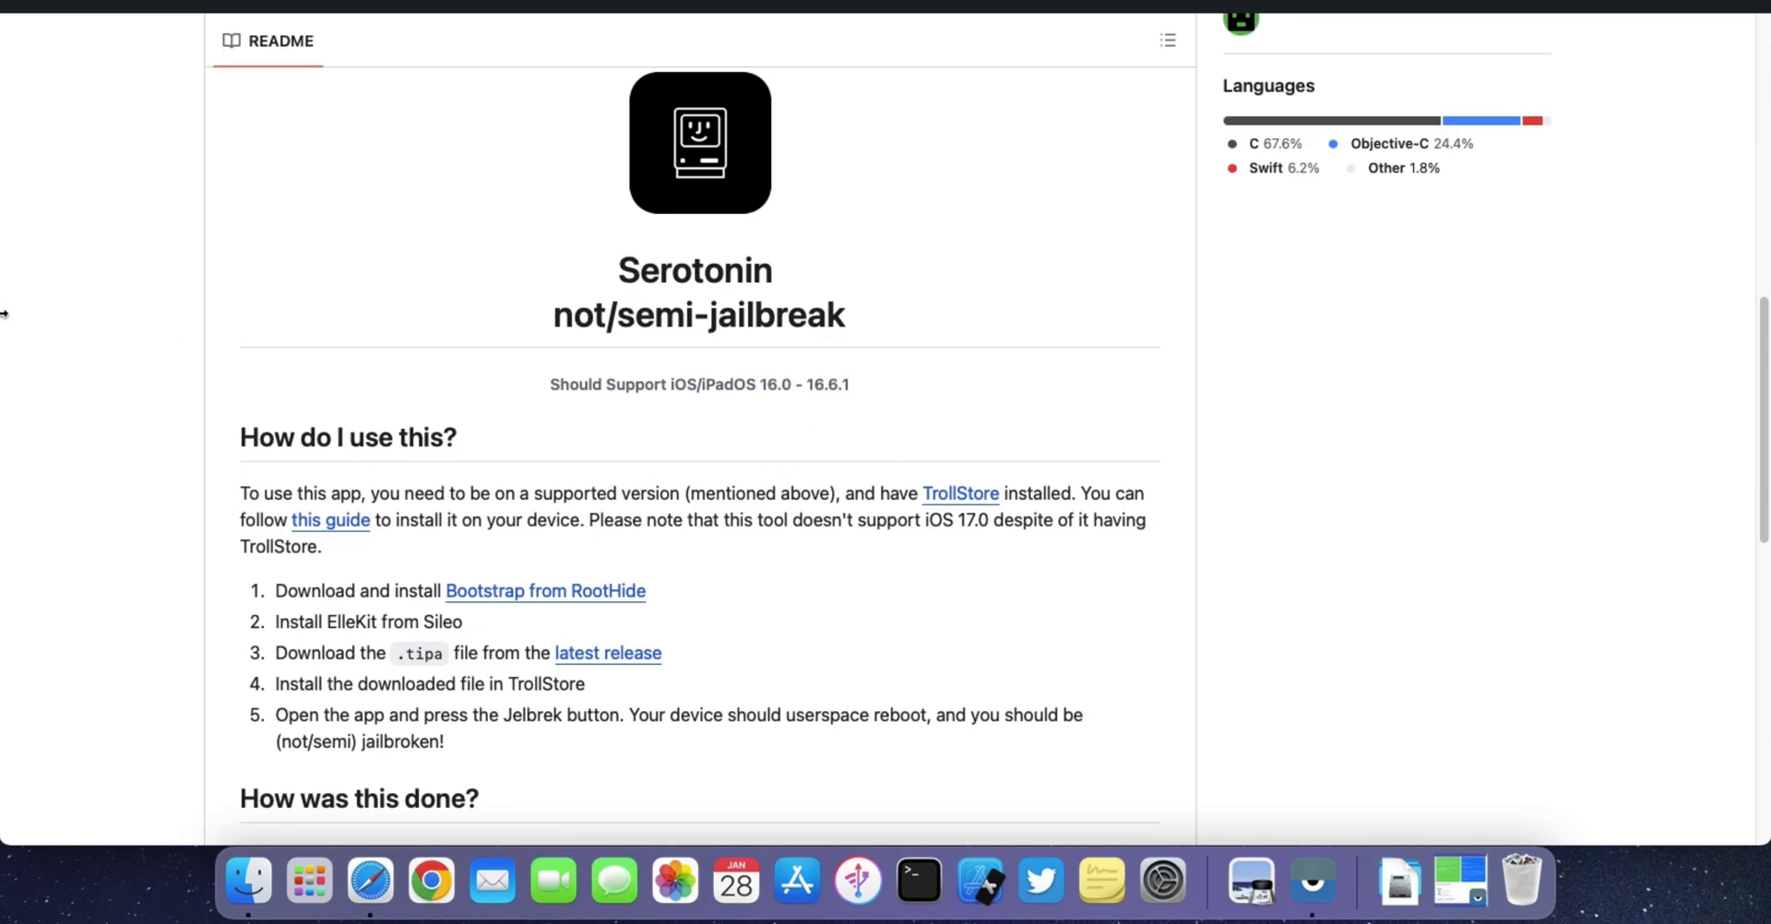
- Narrow the browser window to uncover space for the mirrored phone, and review the README's numbered installation instructions
{"action": "left_click_drag", "start_coordinate": [7, 268], "coordinate": [696, 273]}
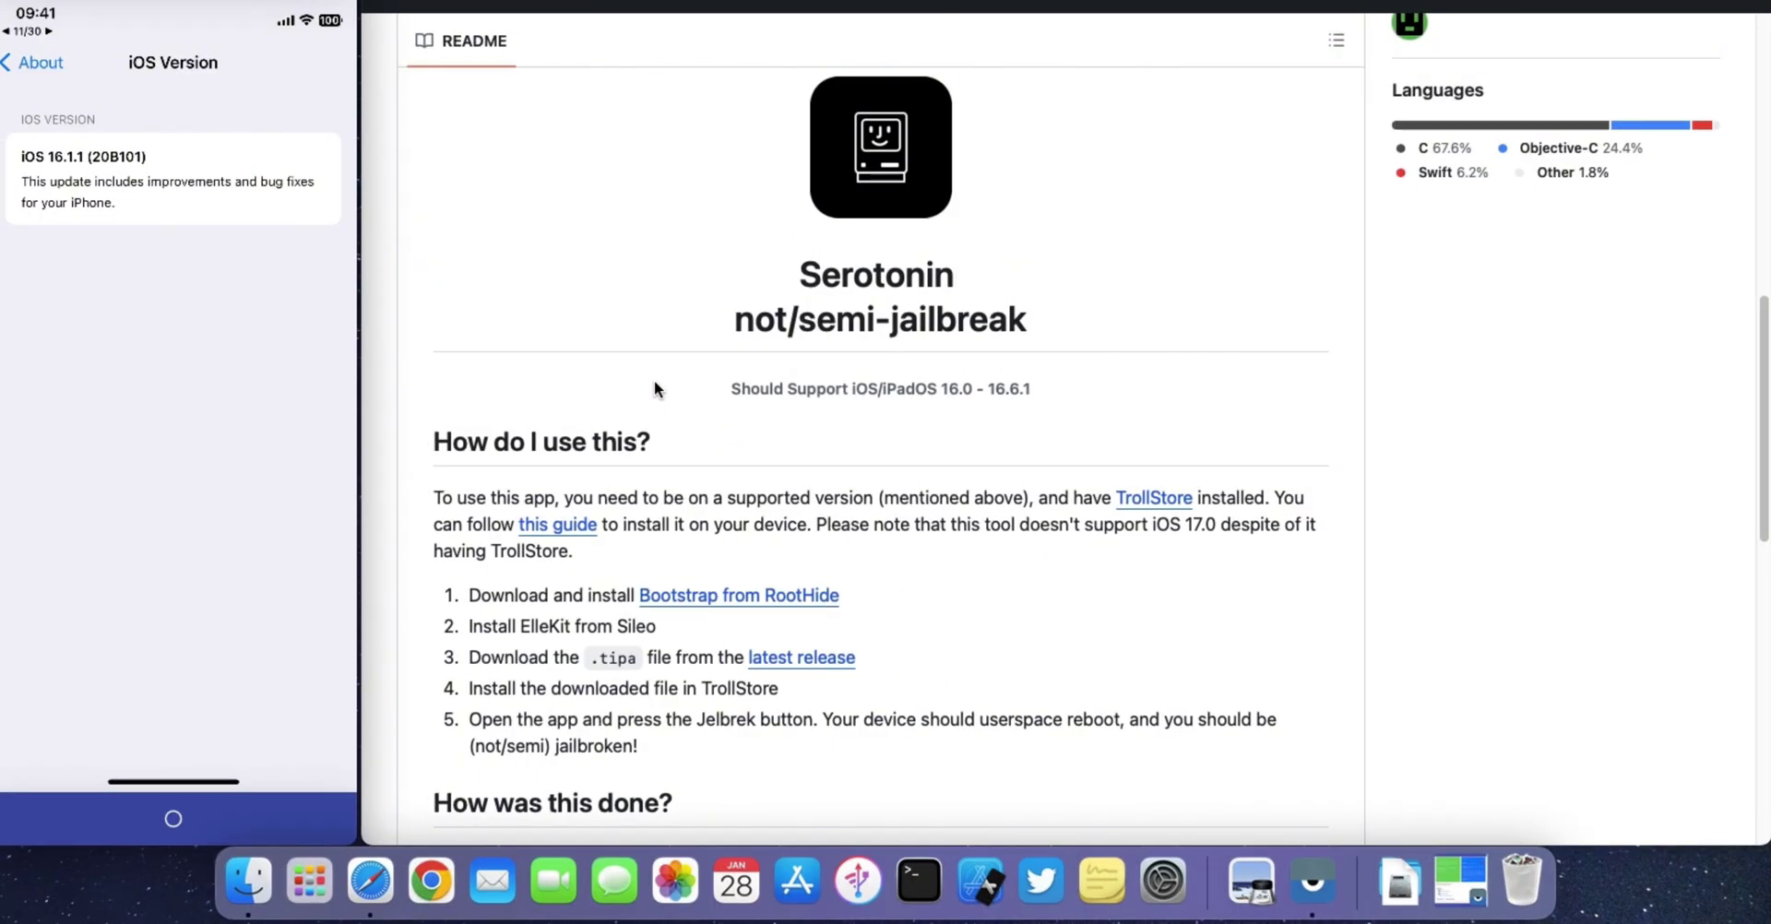
{"action": "scroll", "coordinate": [655, 380], "scroll_direction": "down", "scroll_amount": 3}
{"action": "left_click_drag", "start_coordinate": [601, 443], "coordinate": [867, 441]}
{"action": "left_click", "coordinate": [598, 485]}
{"action": "left_click_drag", "start_coordinate": [451, 507], "coordinate": [468, 537]}
{"action": "left_click", "coordinate": [878, 508]}
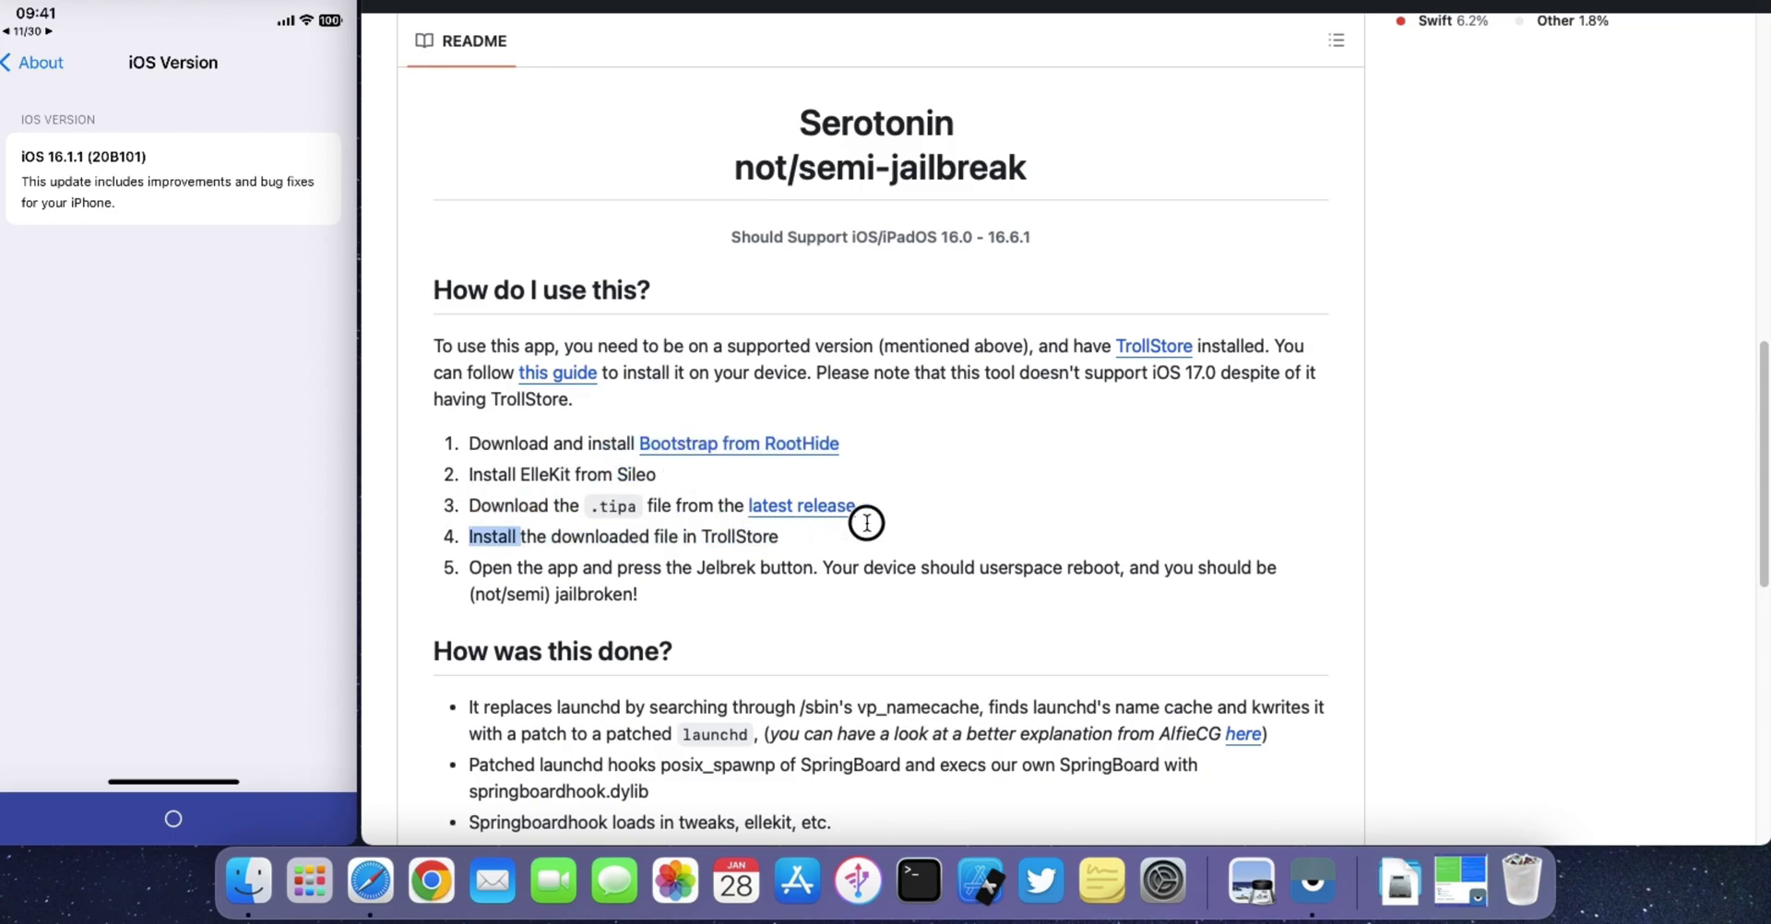
{"action": "left_click", "coordinate": [766, 570]}
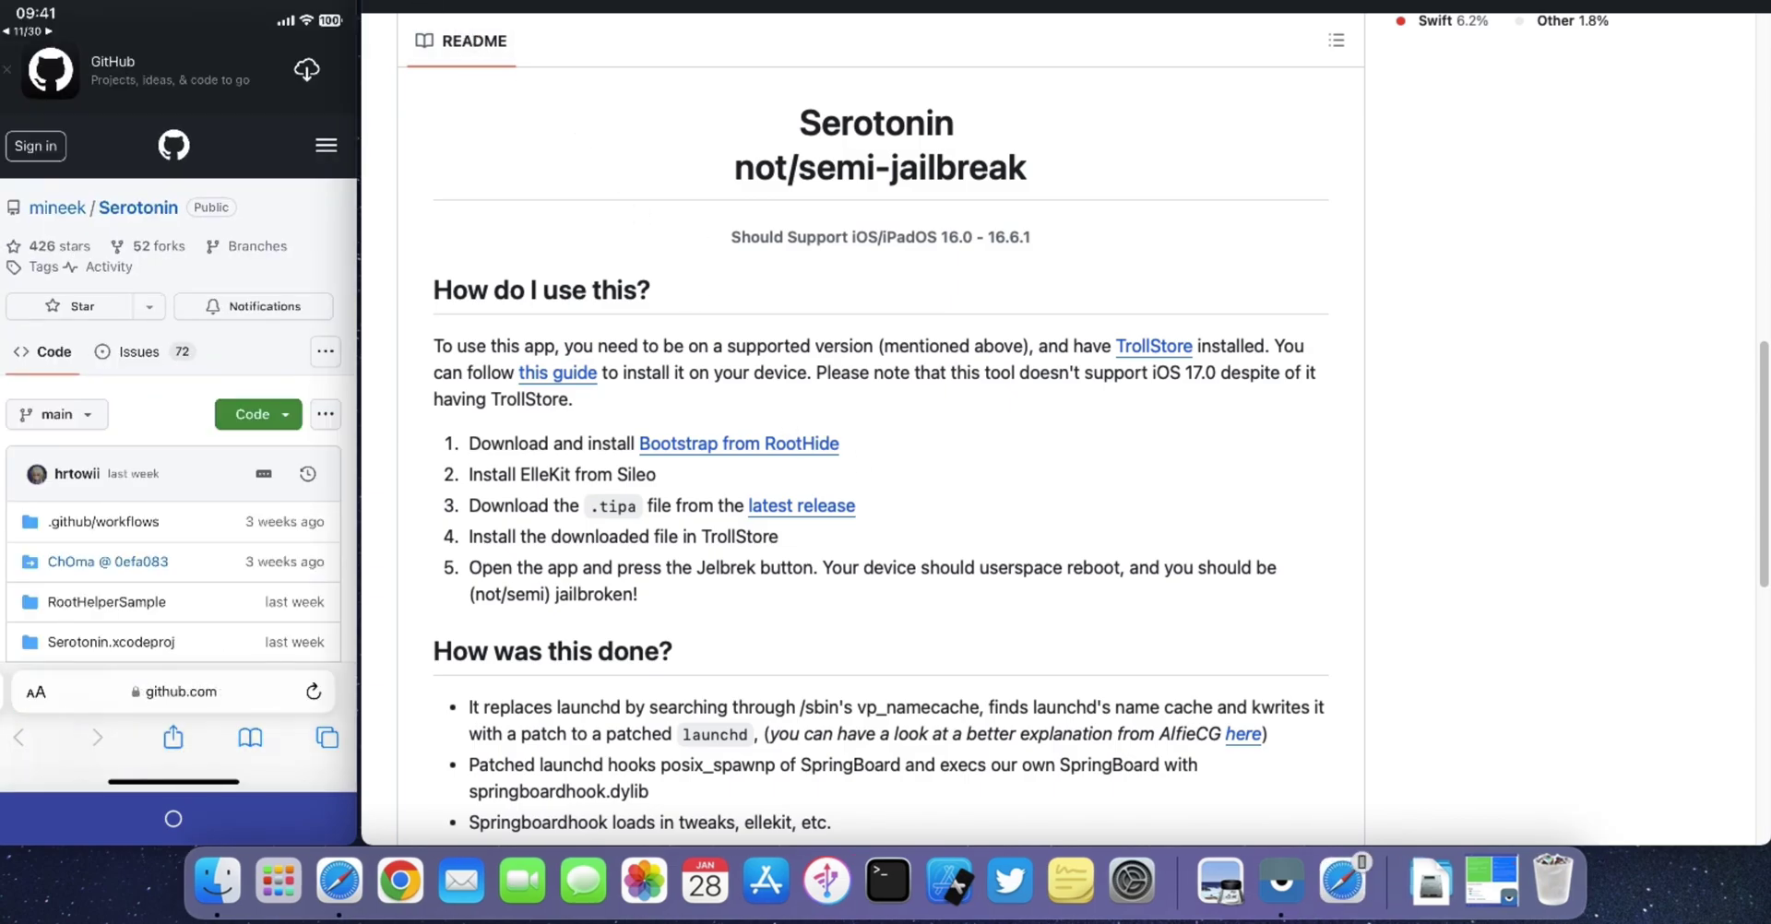
- Minimize and restore the Serotonin README window, and place the Vysor phone mirror beside it
{"action": "left_click", "coordinate": [412, 4]}
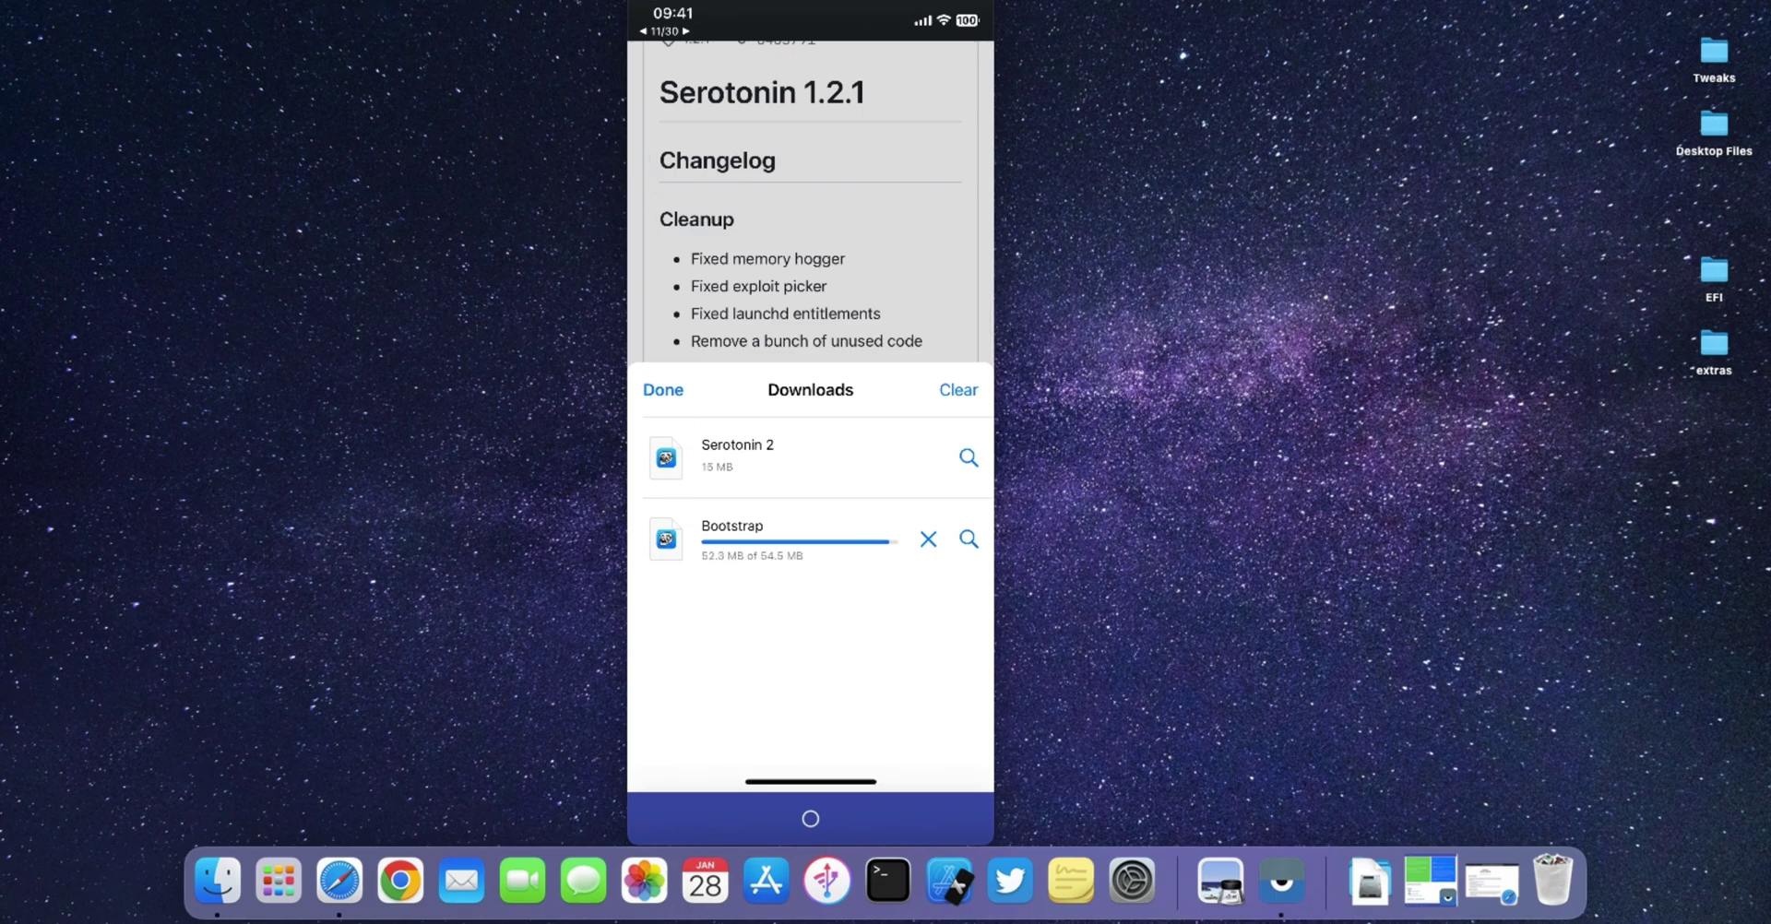
{"action": "left_click", "coordinate": [341, 877]}
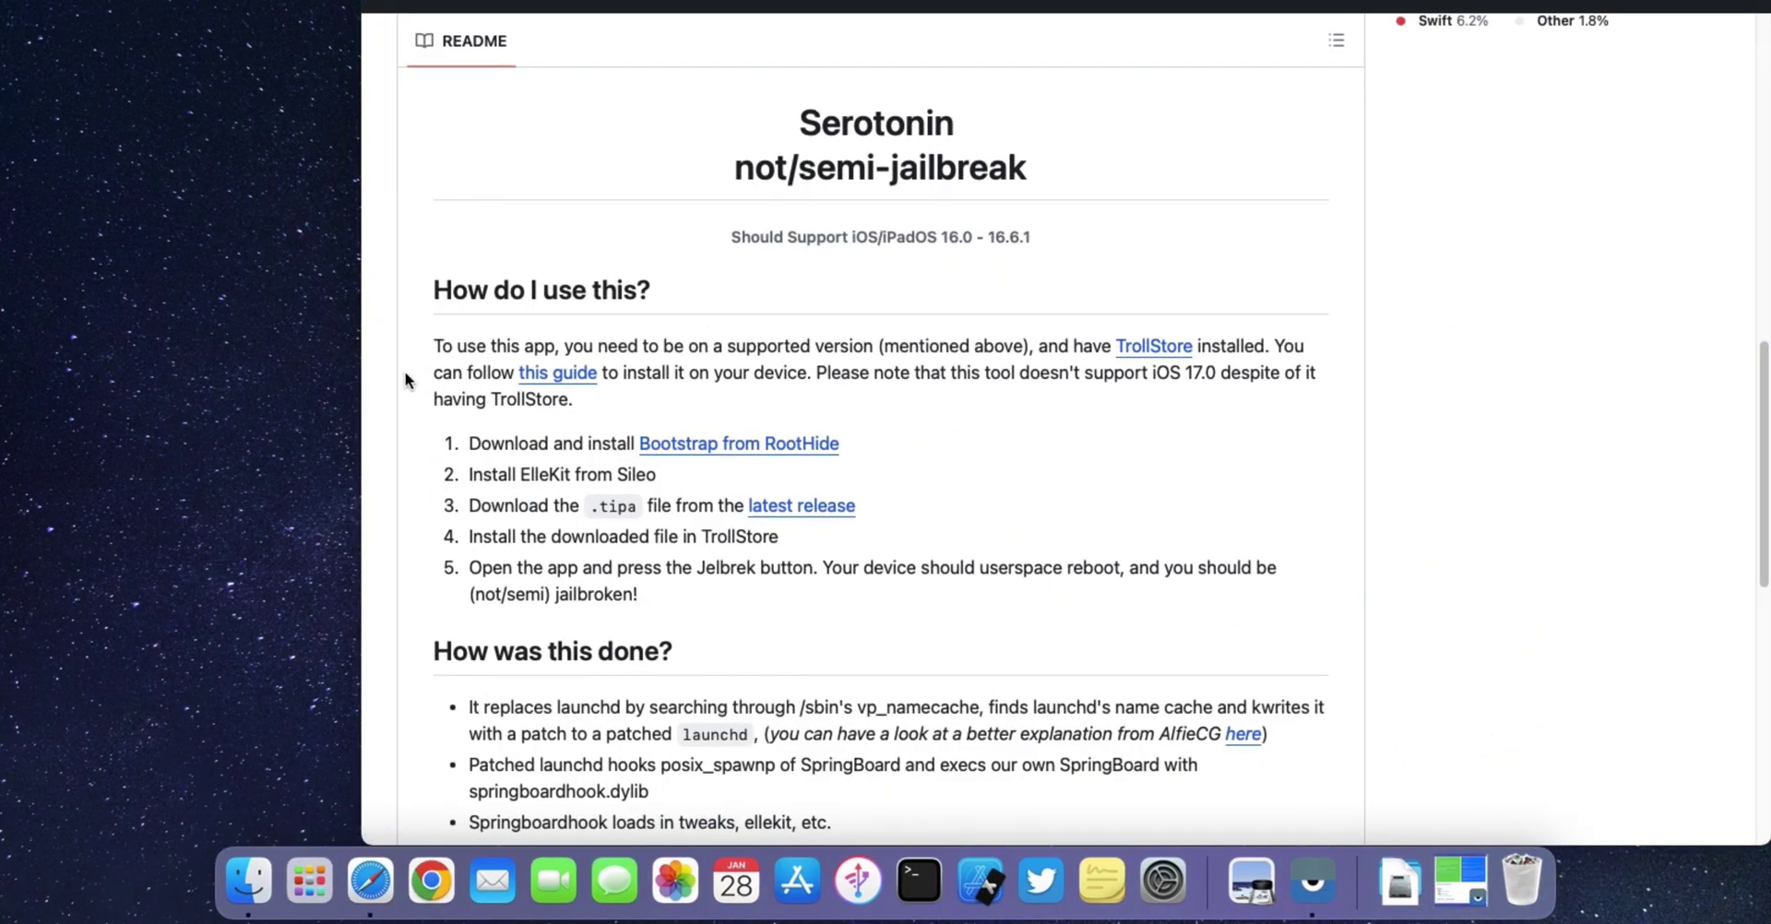
{"action": "left_click", "coordinate": [1312, 881]}
{"action": "left_click_drag", "start_coordinate": [810, 19], "coordinate": [148, 19]}
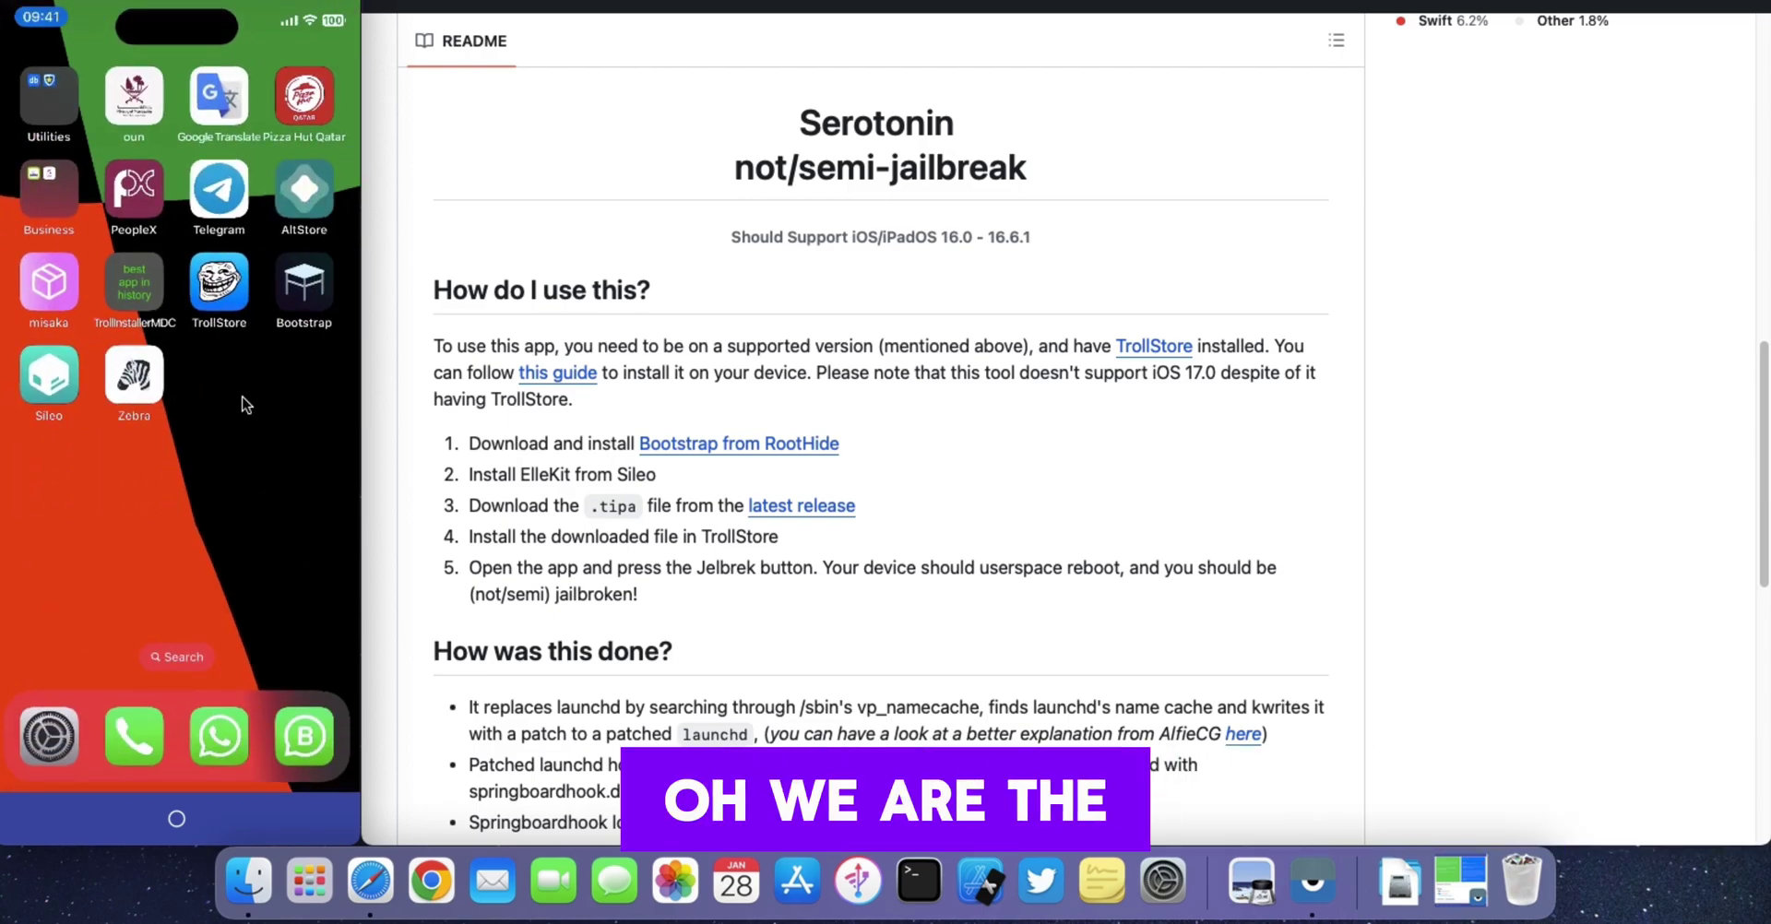
- Review the README instructions for installing ElleKit from Sileo and downloading the .tipa file, and minimize the browser window
{"action": "left_click_drag", "start_coordinate": [481, 478], "coordinate": [645, 462]}
{"action": "left_click", "coordinate": [672, 468]}
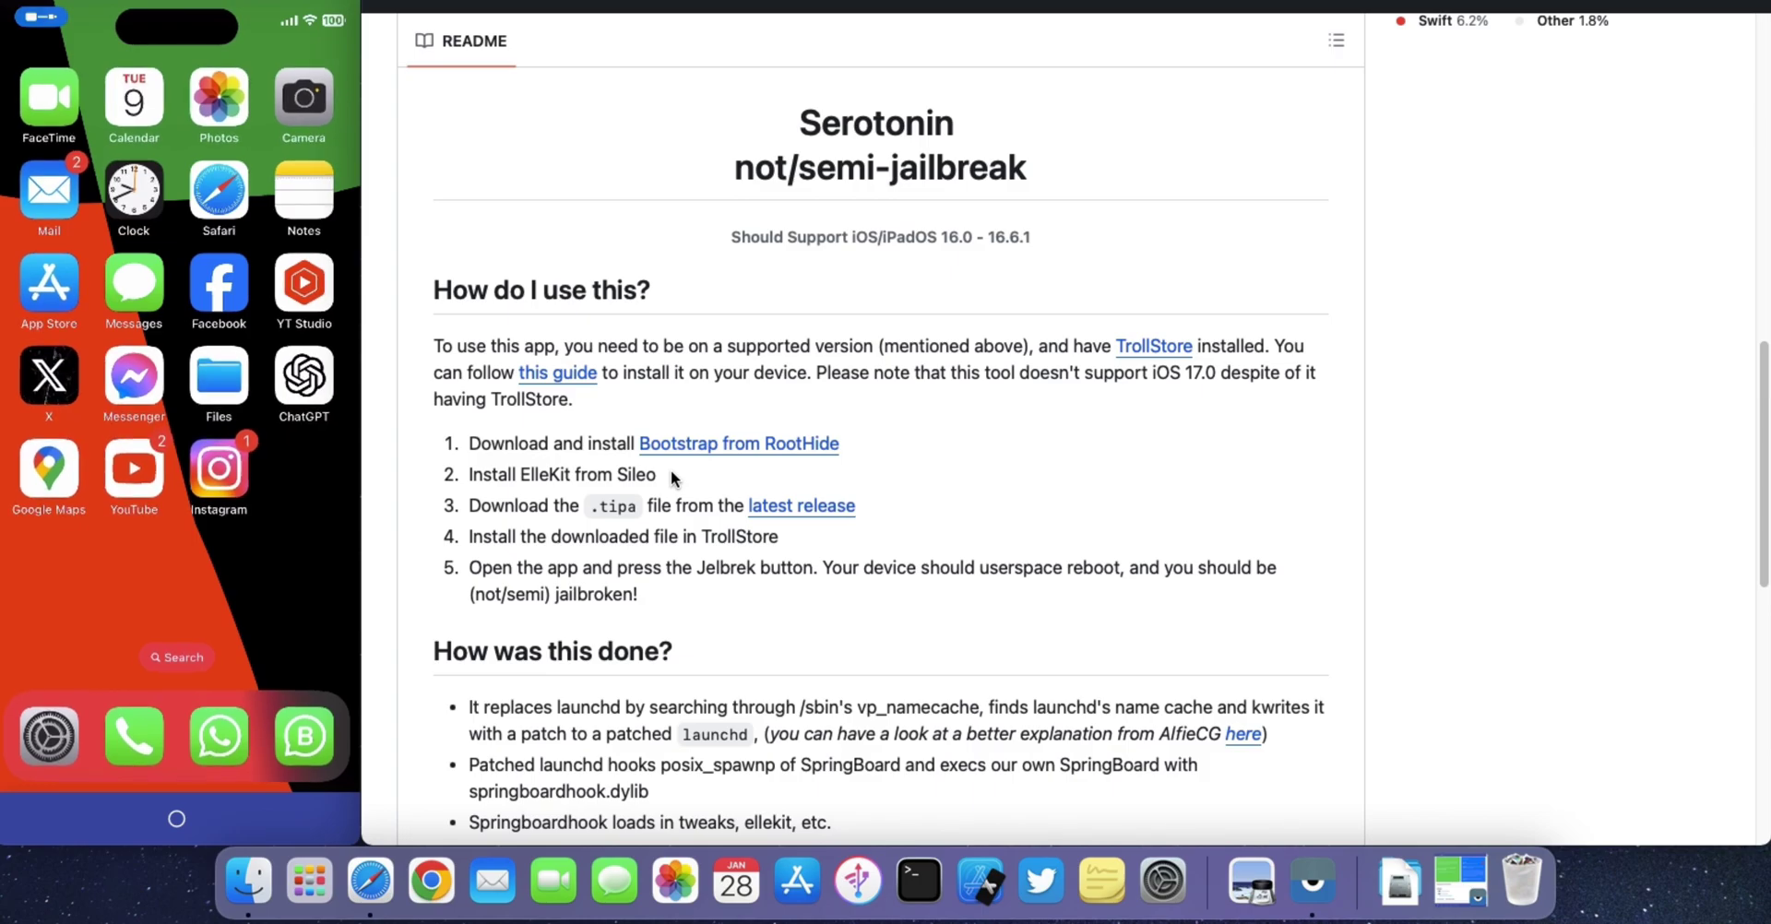
{"action": "left_click_drag", "start_coordinate": [436, 516], "coordinate": [754, 508]}
{"action": "left_click", "coordinate": [923, 517]}
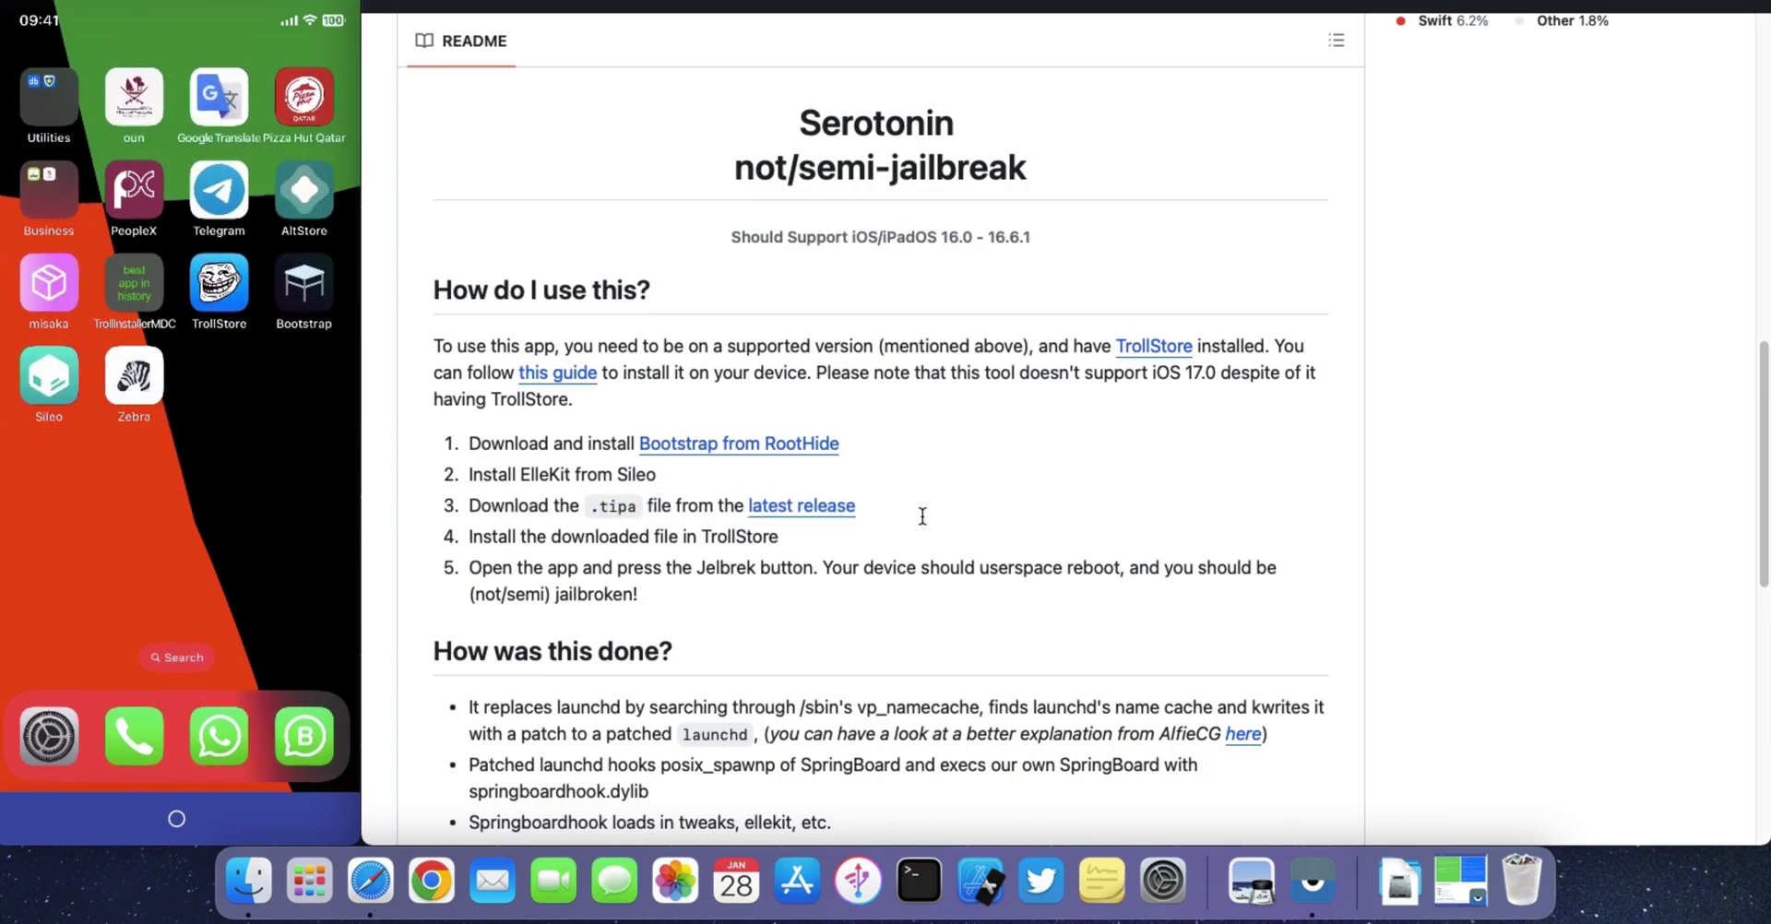
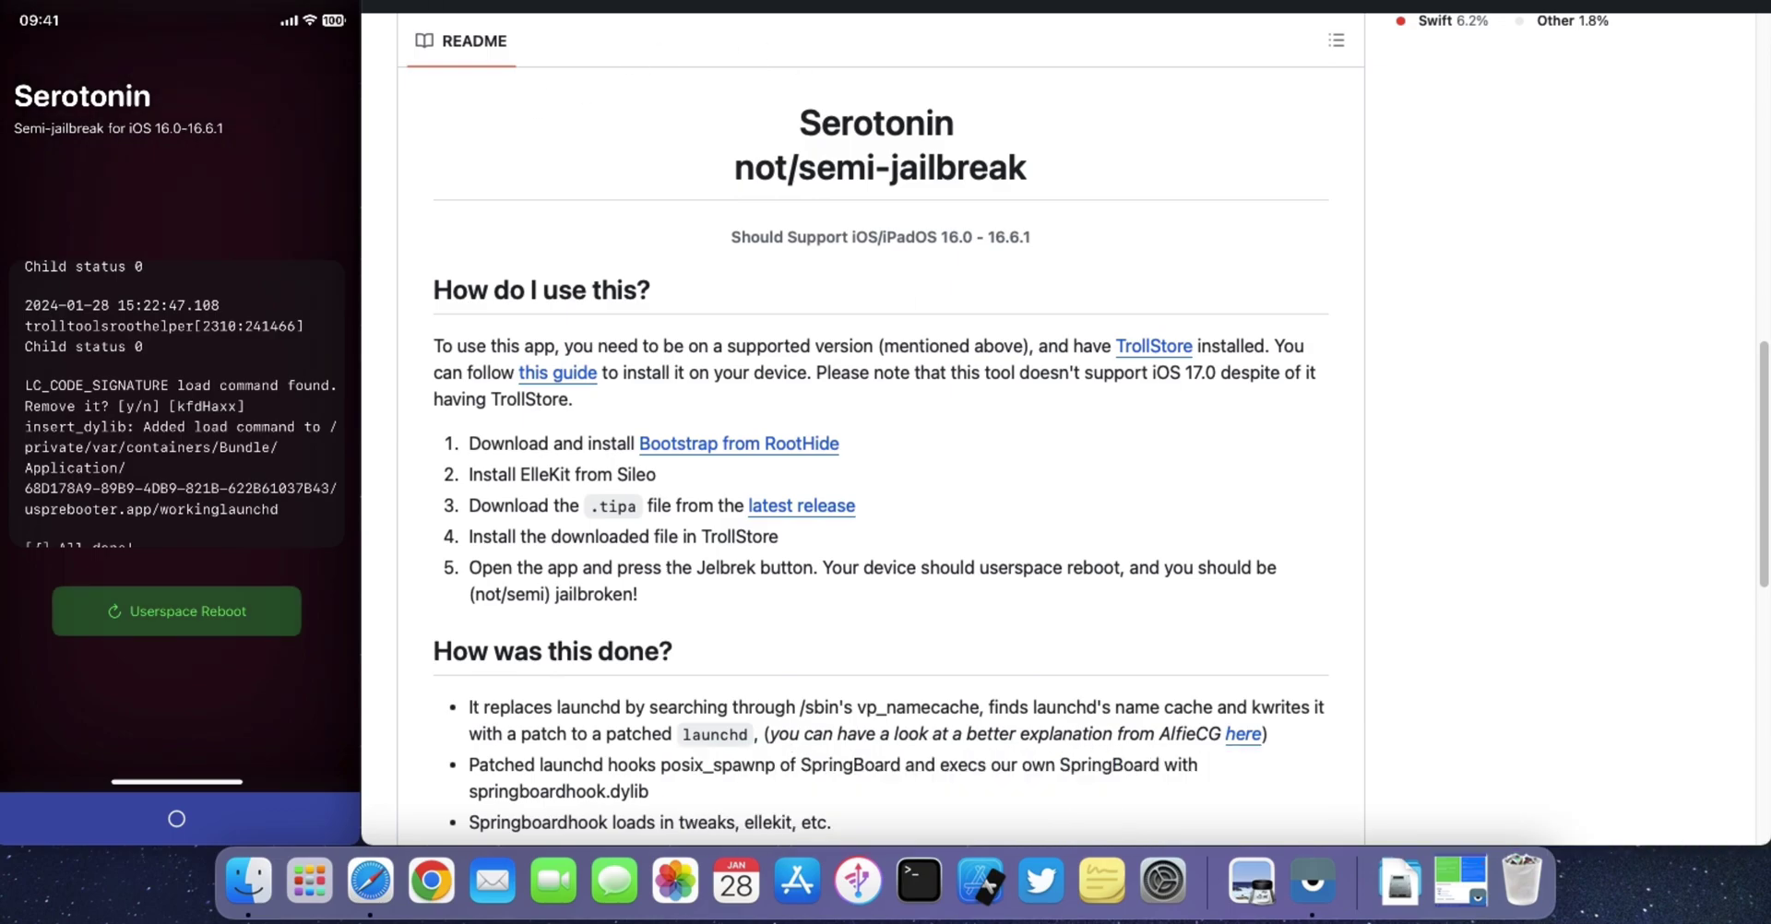
{"action": "key", "text": "super+m"}
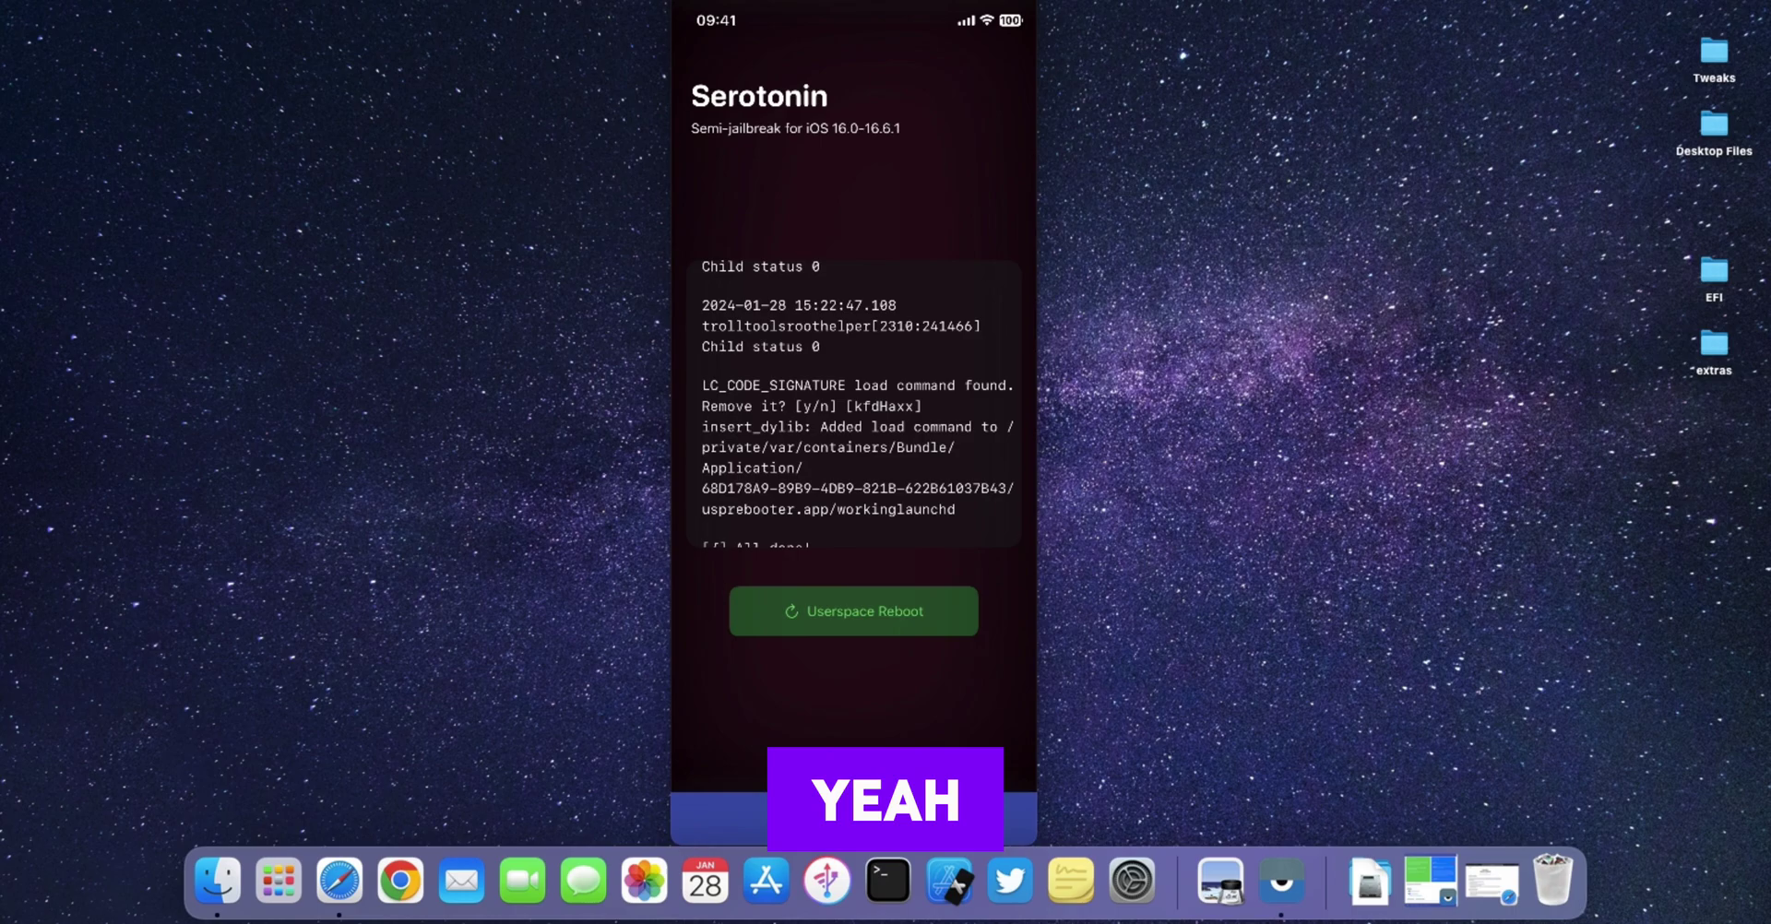